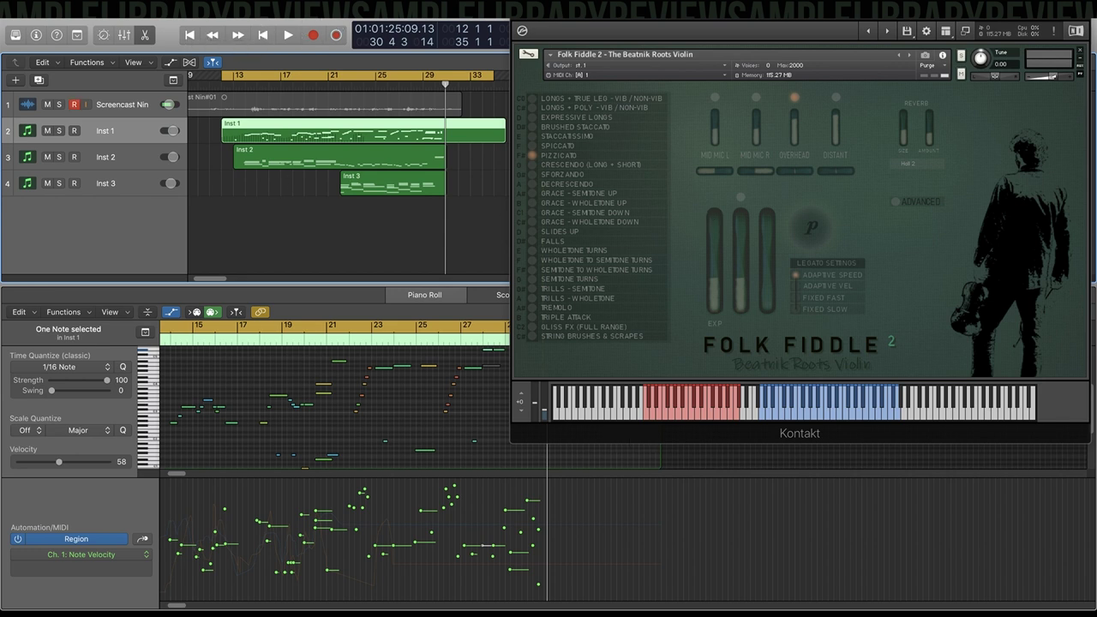
Play the Logic Pro arrangement from around bar 14 so the Kontakt violin plays Inst 1.
{"action": "key", "text": "space"}
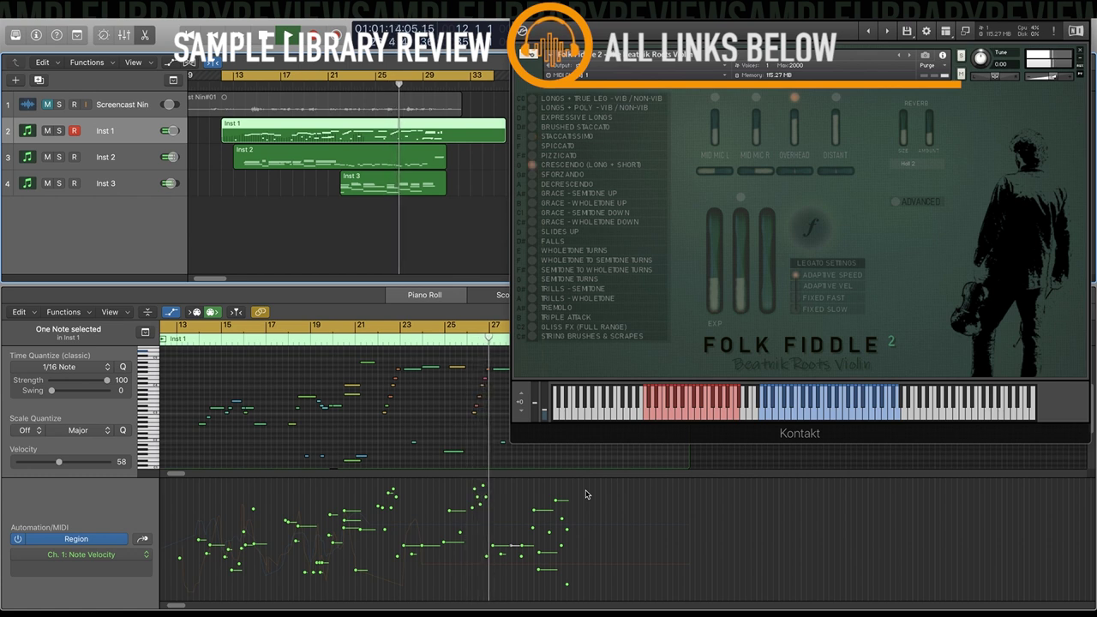
{"action": "left_click", "coordinate": [577, 494]}
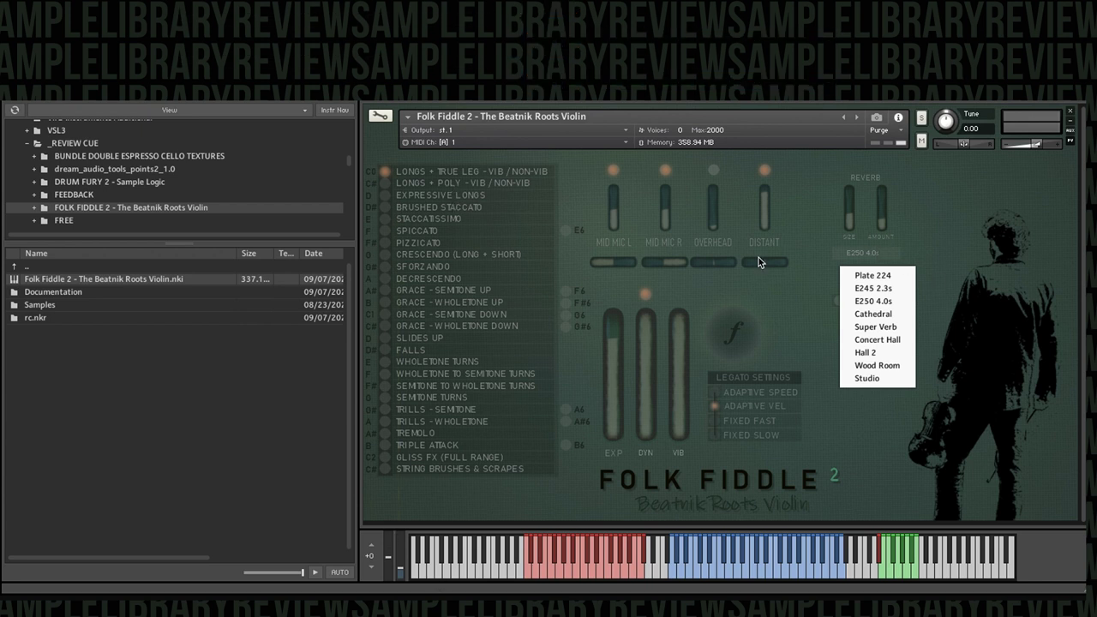
Look through the Kontakt reverb type list and leave it on E250 4.0s.
{"action": "left_click", "coordinate": [728, 251]}
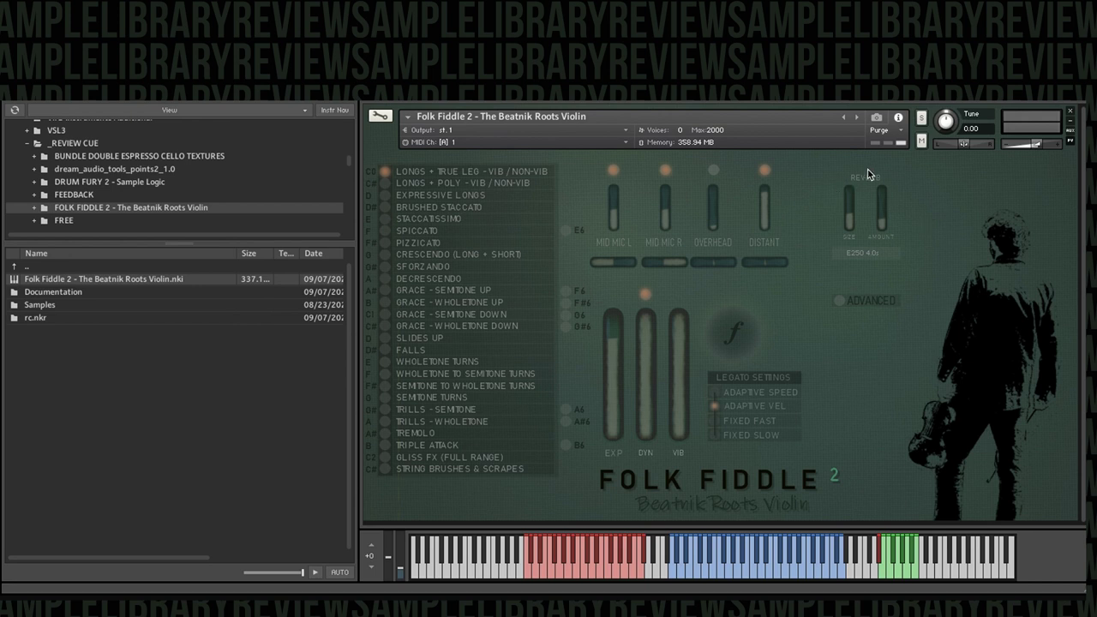
{"action": "left_click", "coordinate": [876, 253]}
{"action": "left_click", "coordinate": [941, 225]}
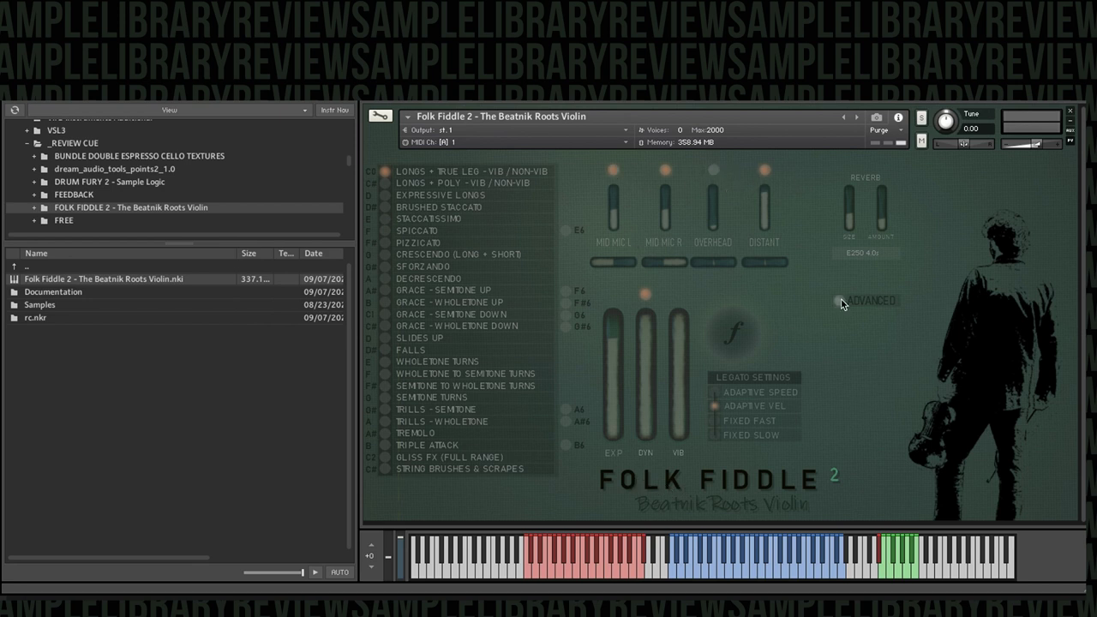
Set the reverb to E245 2.3s, purge the Distant mic, and lower the reverb amount.
{"action": "left_click", "coordinate": [867, 252]}
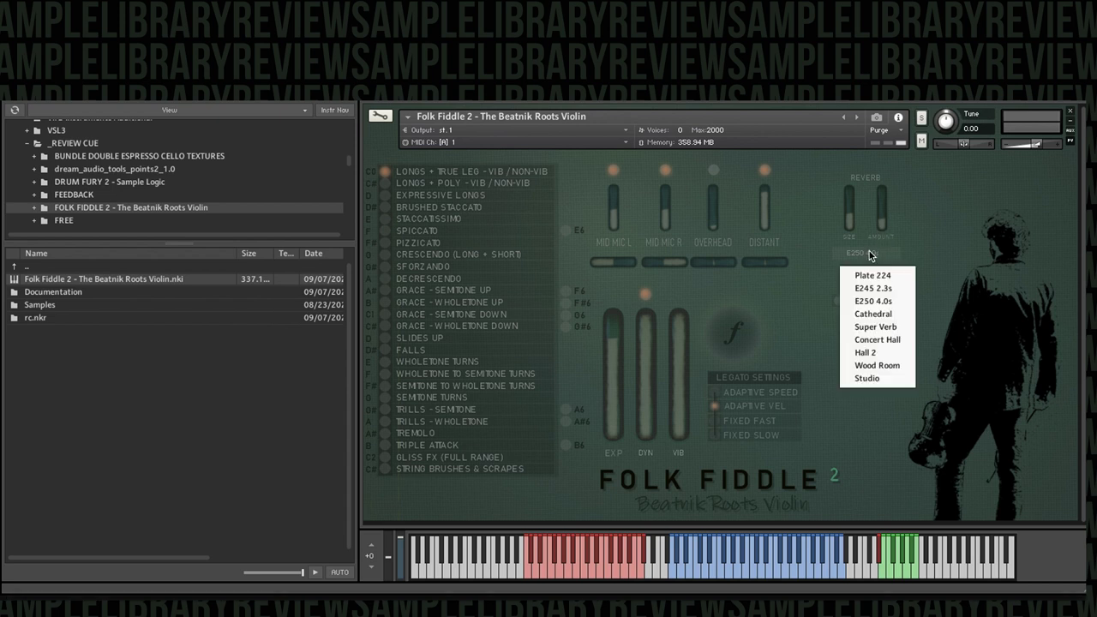
{"action": "left_click", "coordinate": [901, 288]}
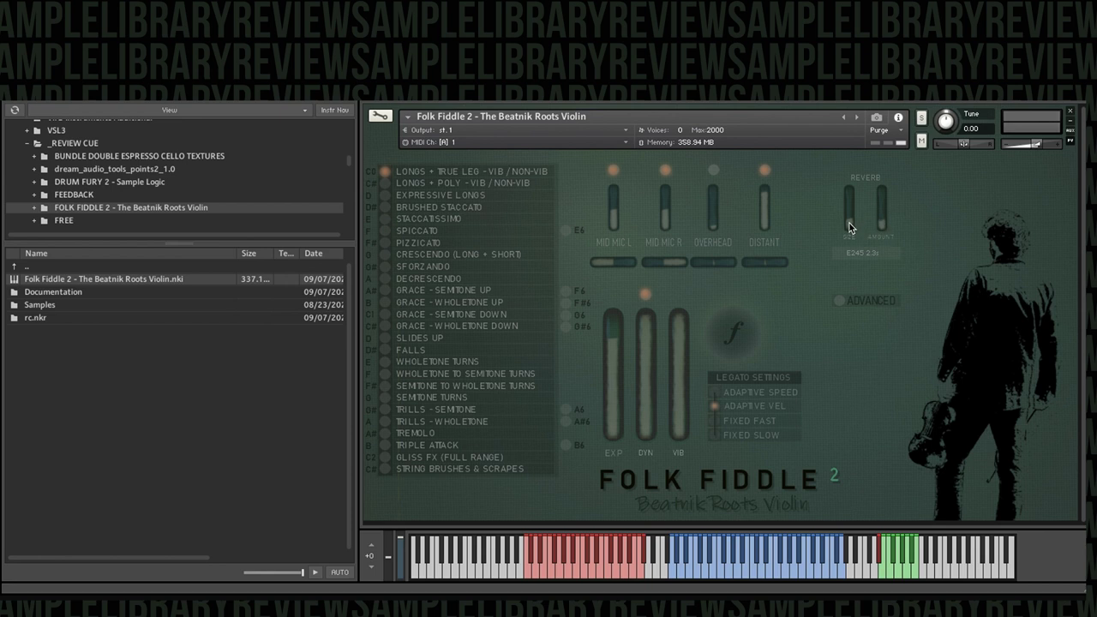
{"action": "left_click", "coordinate": [765, 175]}
{"action": "left_click_drag", "start_coordinate": [887, 220], "coordinate": [887, 232]}
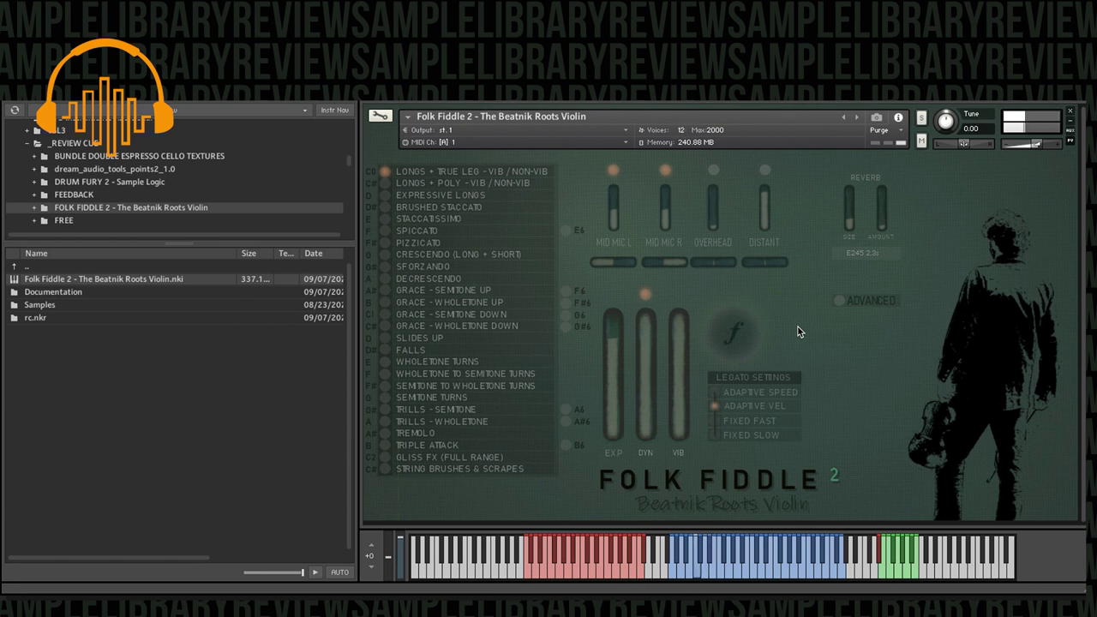
Set legato mode to Adaptive Speed and pull the vibrato amount down slightly.
{"action": "left_click", "coordinate": [723, 392]}
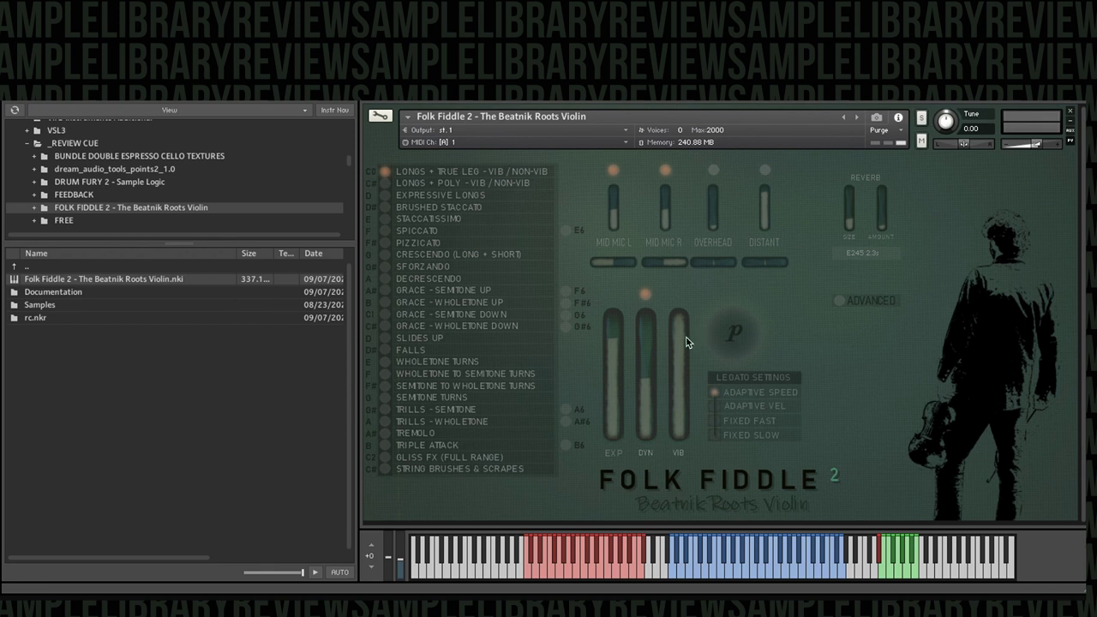
{"action": "left_click_drag", "start_coordinate": [674, 369], "coordinate": [674, 380]}
Adjust the VIB and EXP faders, finishing with expression raised near its maximum.
{"action": "left_click_drag", "start_coordinate": [612, 343], "coordinate": [611, 343]}
{"action": "left_click_drag", "start_coordinate": [611, 395], "coordinate": [613, 369]}
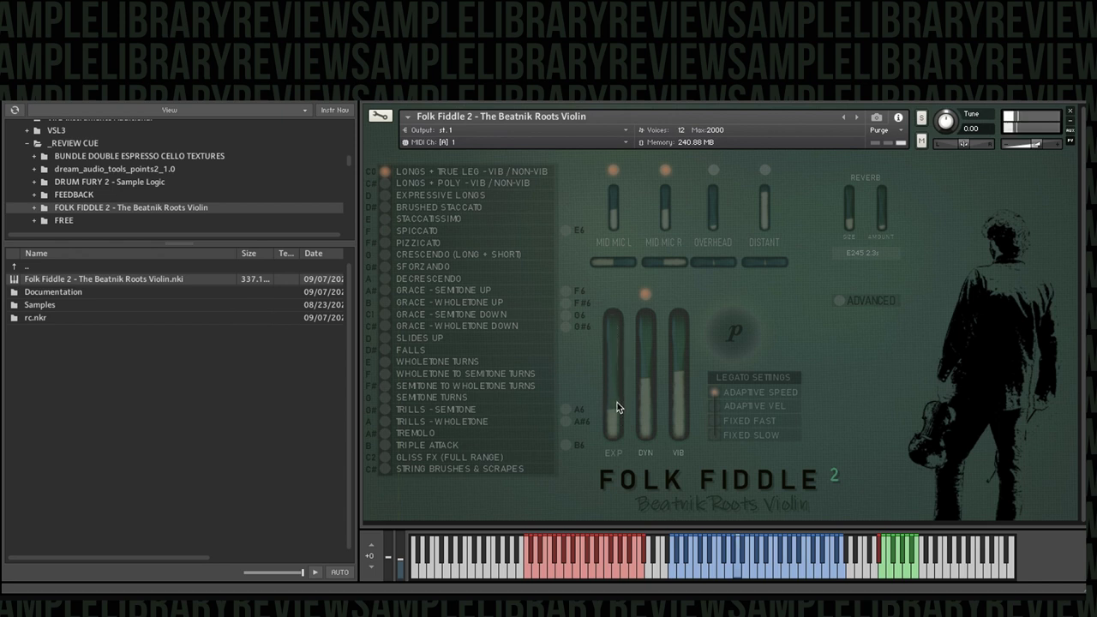
{"action": "left_click_drag", "start_coordinate": [618, 408], "coordinate": [613, 323]}
{"action": "left_click_drag", "start_coordinate": [672, 389], "coordinate": [678, 419]}
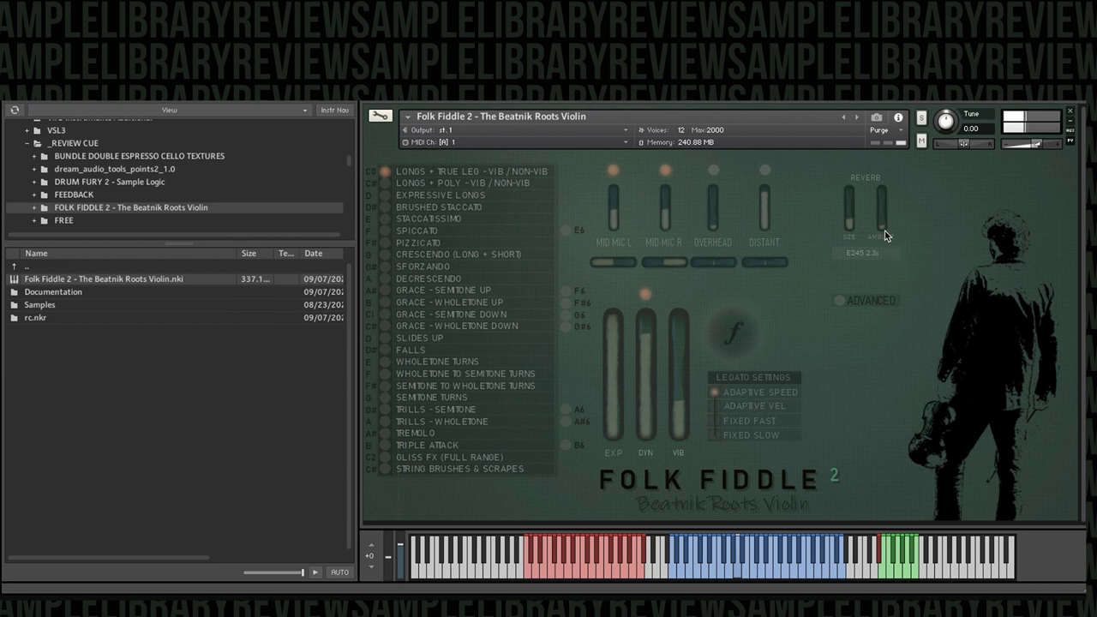
{"action": "left_click", "coordinate": [713, 169]}
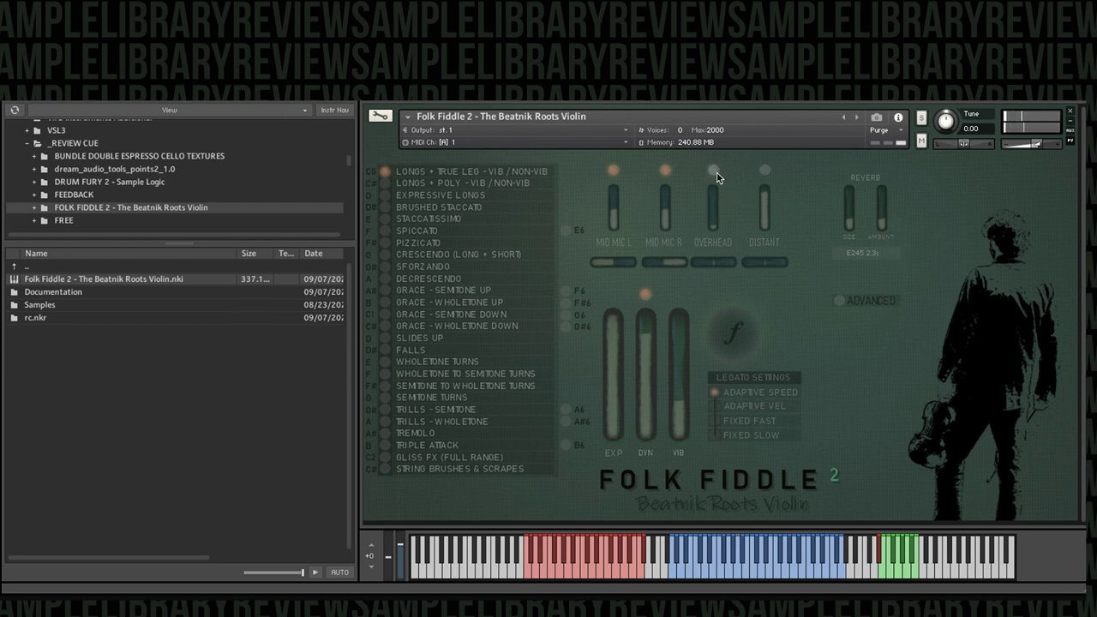
{"action": "left_click", "coordinate": [666, 171]}
{"action": "left_click", "coordinate": [615, 171]}
{"action": "left_click", "coordinate": [666, 171]}
Audition Longs + Poly, Brushed Staccato and Expressive Longs, then select Spiccato.
{"action": "left_click", "coordinate": [383, 183]}
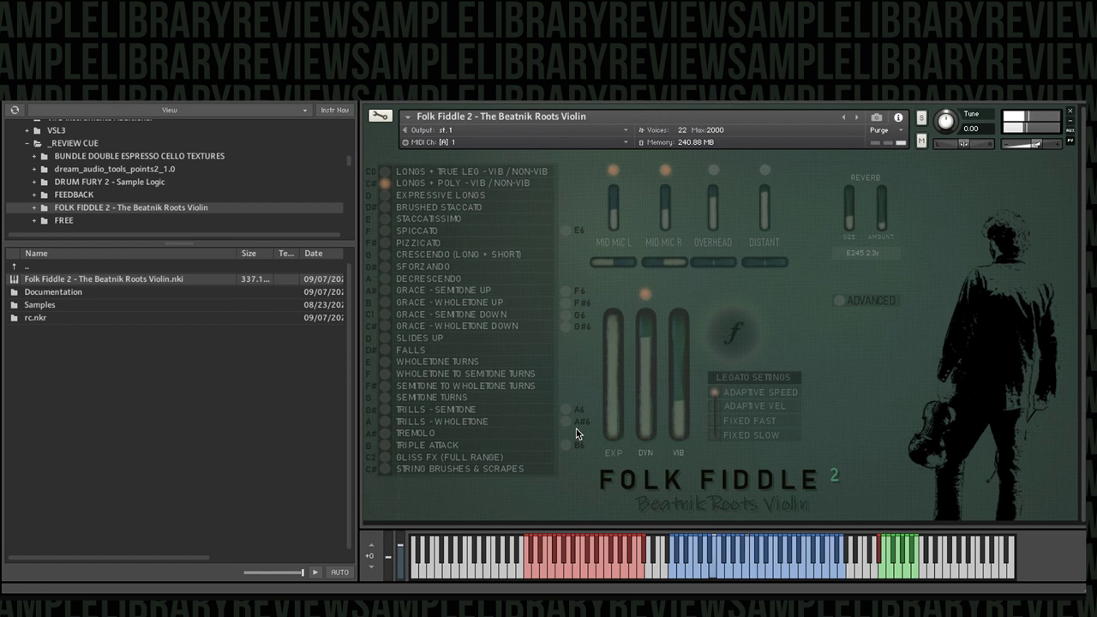
{"action": "left_click", "coordinate": [386, 206]}
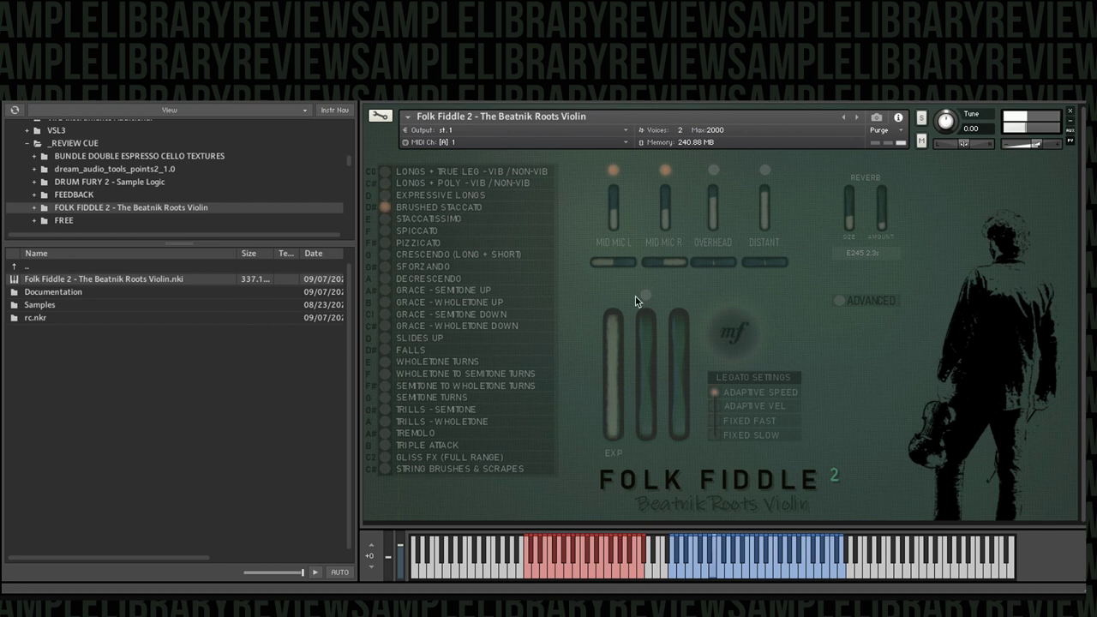
{"action": "left_click", "coordinate": [387, 194]}
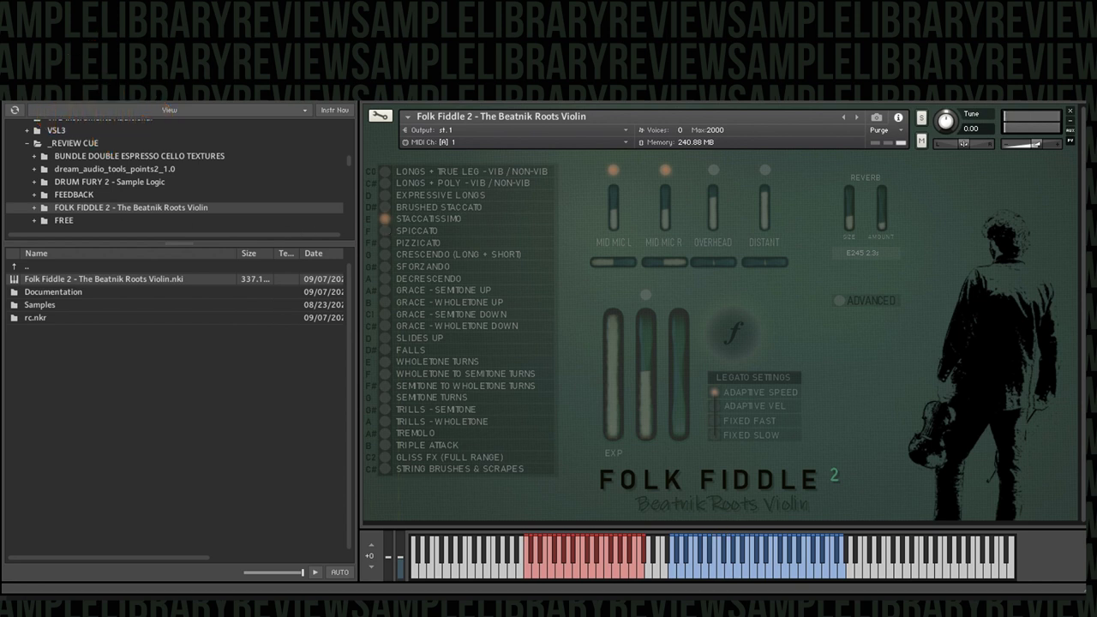
{"action": "left_click", "coordinate": [388, 232]}
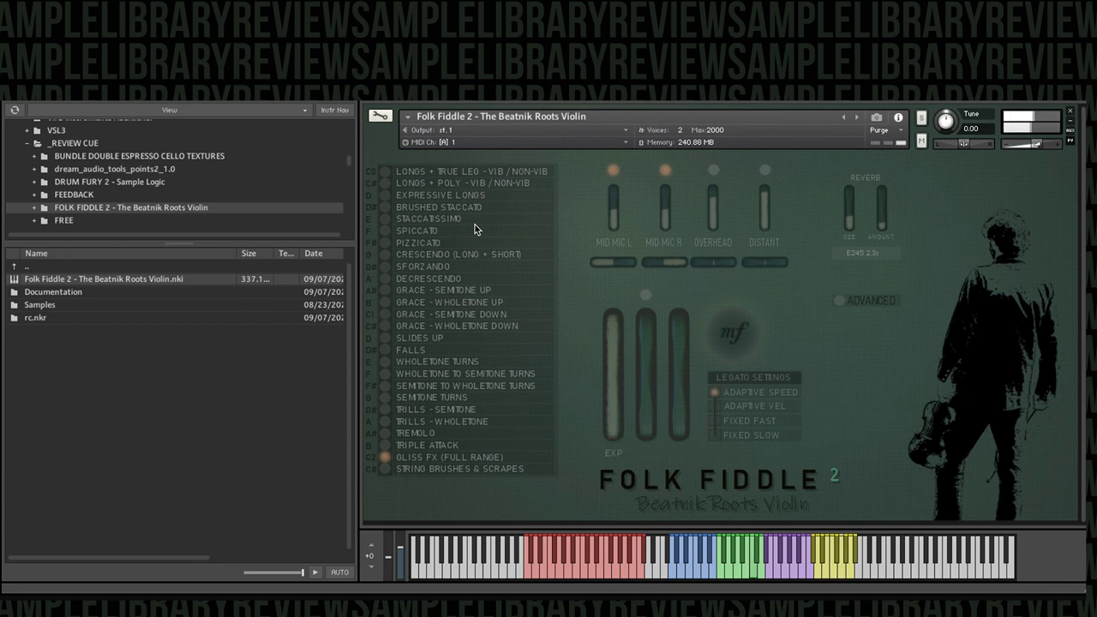
Turn off the right mid microphone (Mid Mic R) in the mic mixer.
{"action": "left_click", "coordinate": [713, 169]}
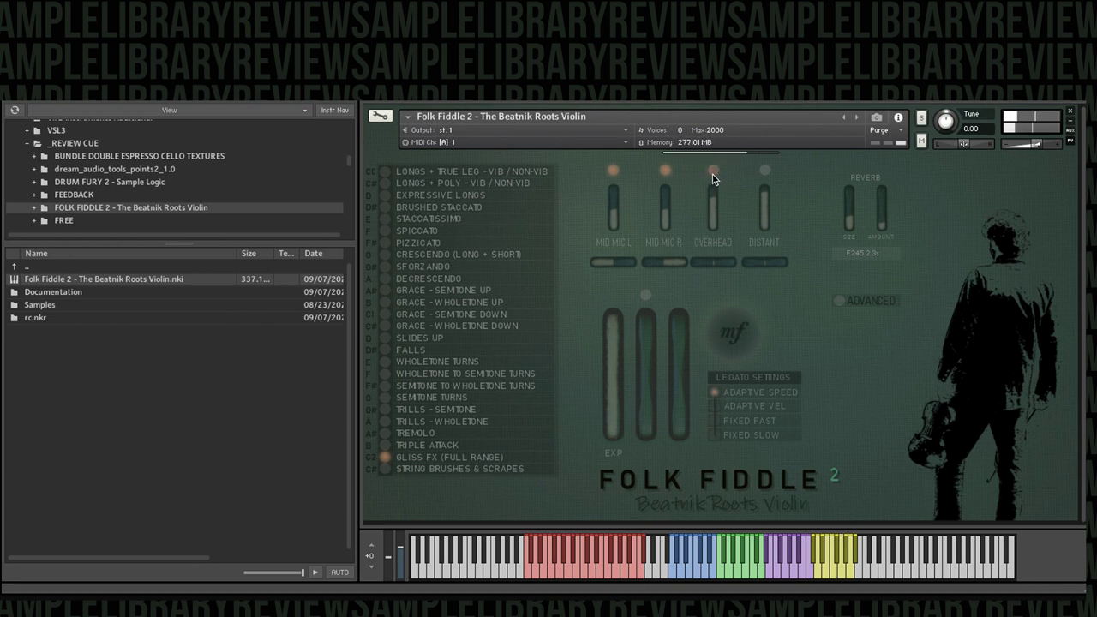
Disable the left mid mic, enable Overhead, and select String Brushes & Scrapes.
{"action": "left_click", "coordinate": [666, 171]}
{"action": "left_click", "coordinate": [615, 171]}
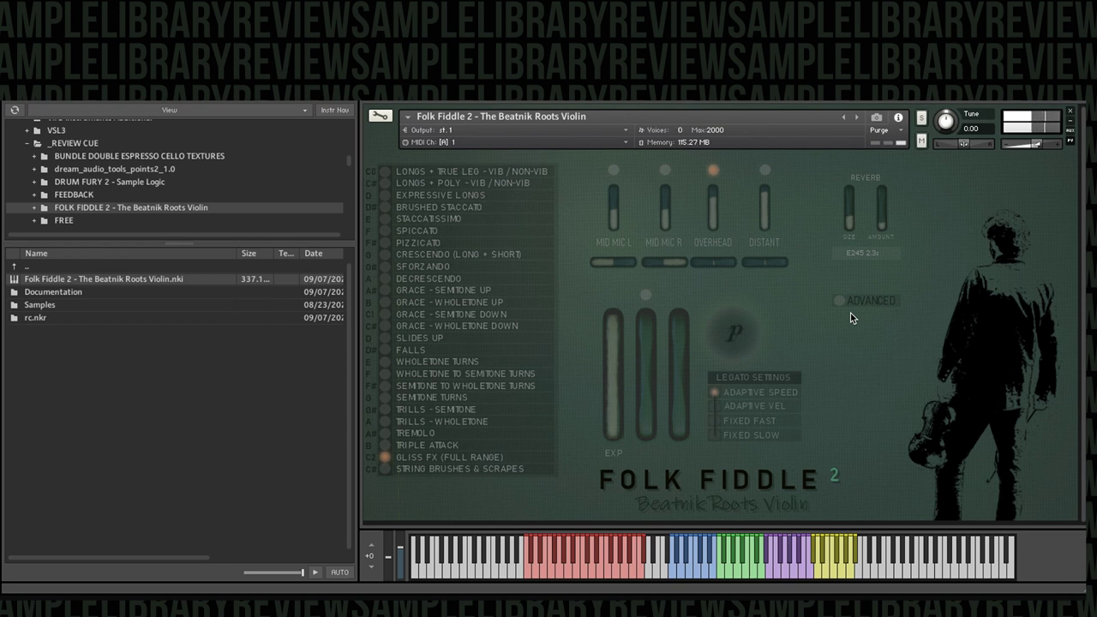
{"action": "left_click", "coordinate": [409, 471]}
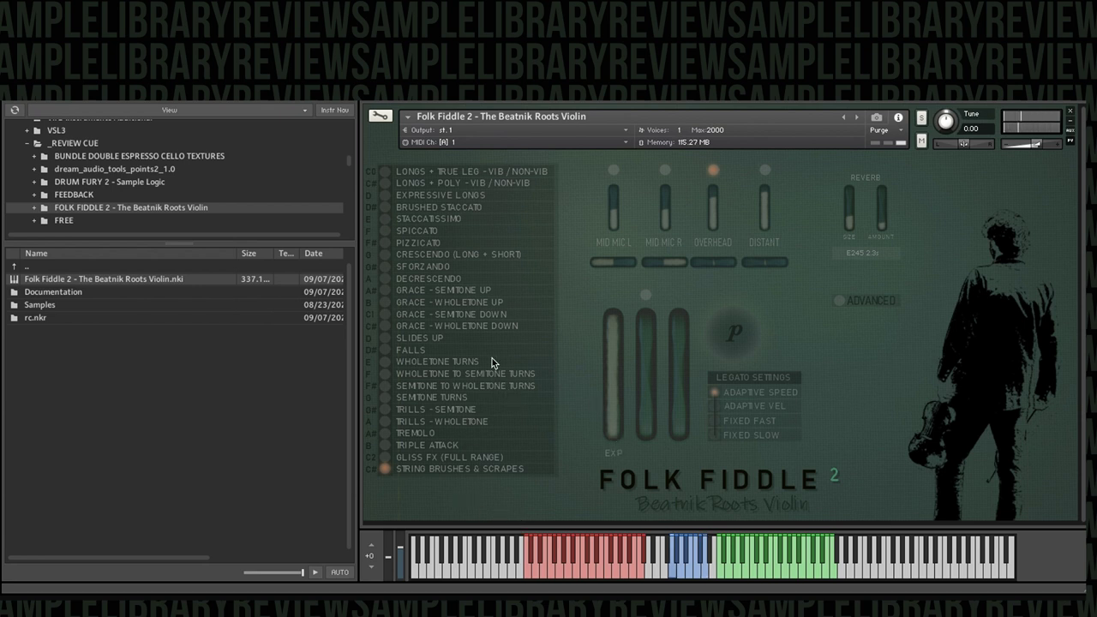
Show the Advanced panel with Longs Attack Time and Tremolo X Fade settings.
{"action": "left_click", "coordinate": [837, 299]}
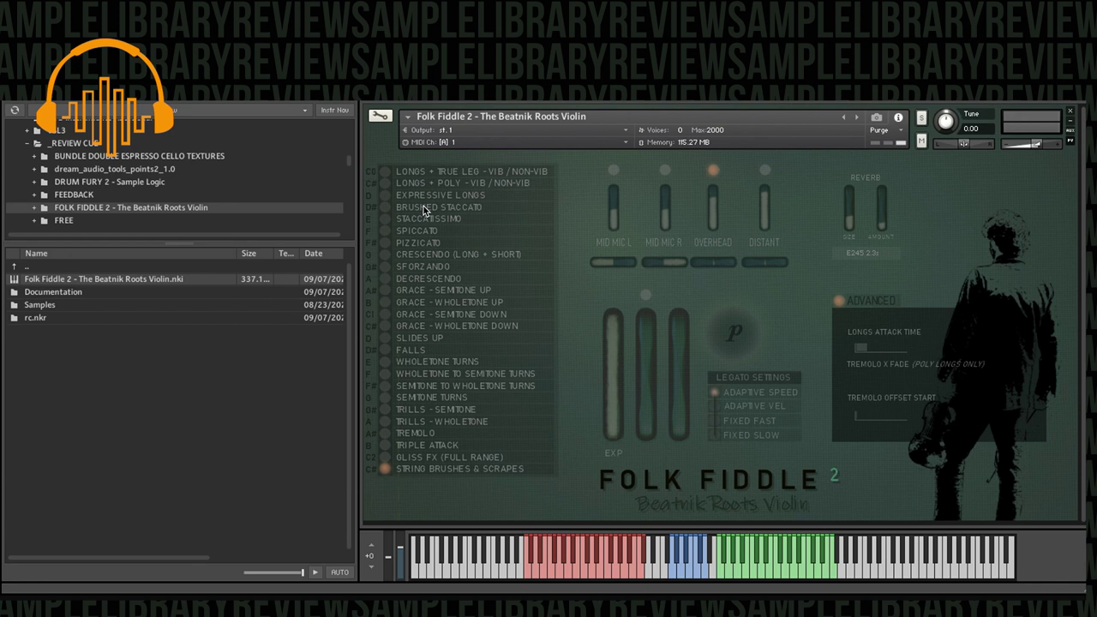
Switch to the Longs + Poly articulation and raise the Tremolo X Fade amount.
{"action": "left_click", "coordinate": [388, 183]}
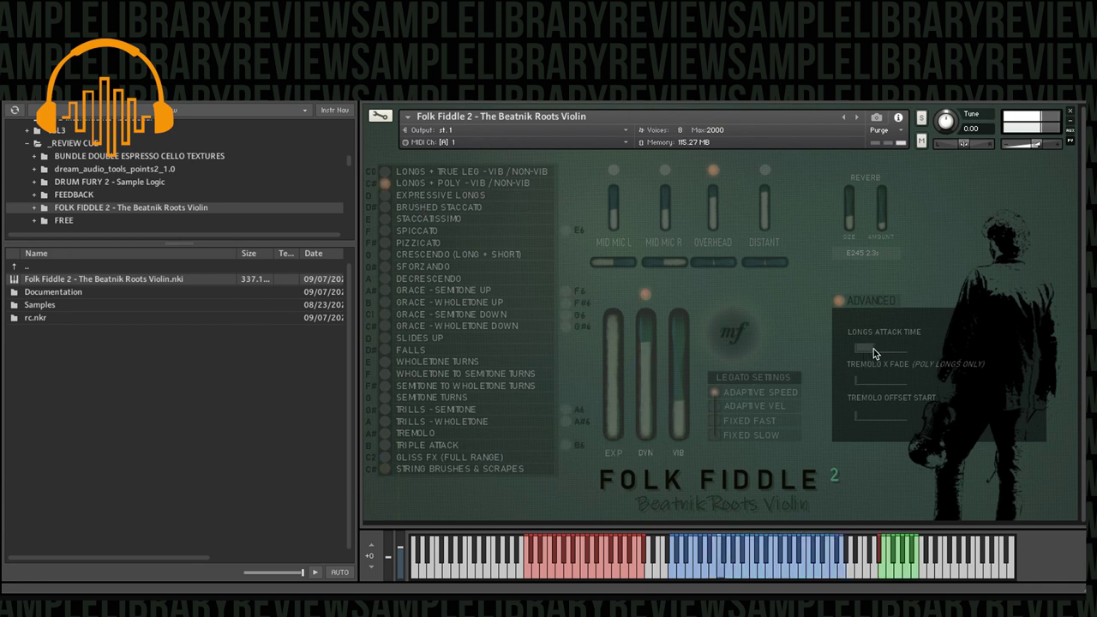
{"action": "left_click_drag", "start_coordinate": [863, 380], "coordinate": [893, 388]}
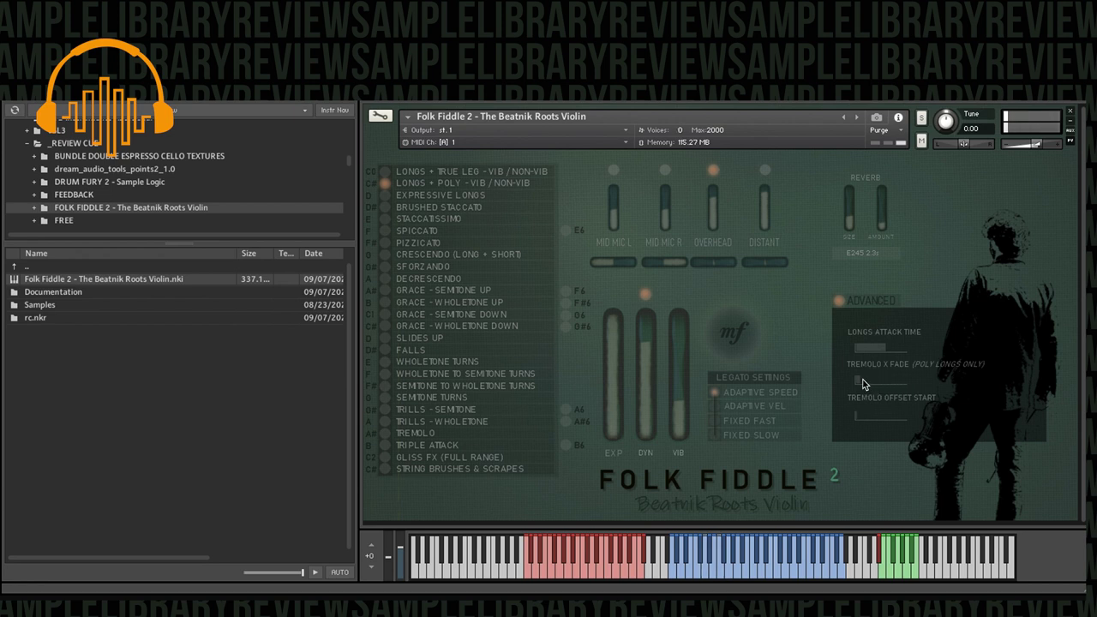
{"action": "right_click", "coordinate": [861, 381]}
{"action": "left_click", "coordinate": [891, 389]}
{"action": "right_click", "coordinate": [858, 380]}
{"action": "left_click", "coordinate": [877, 391]}
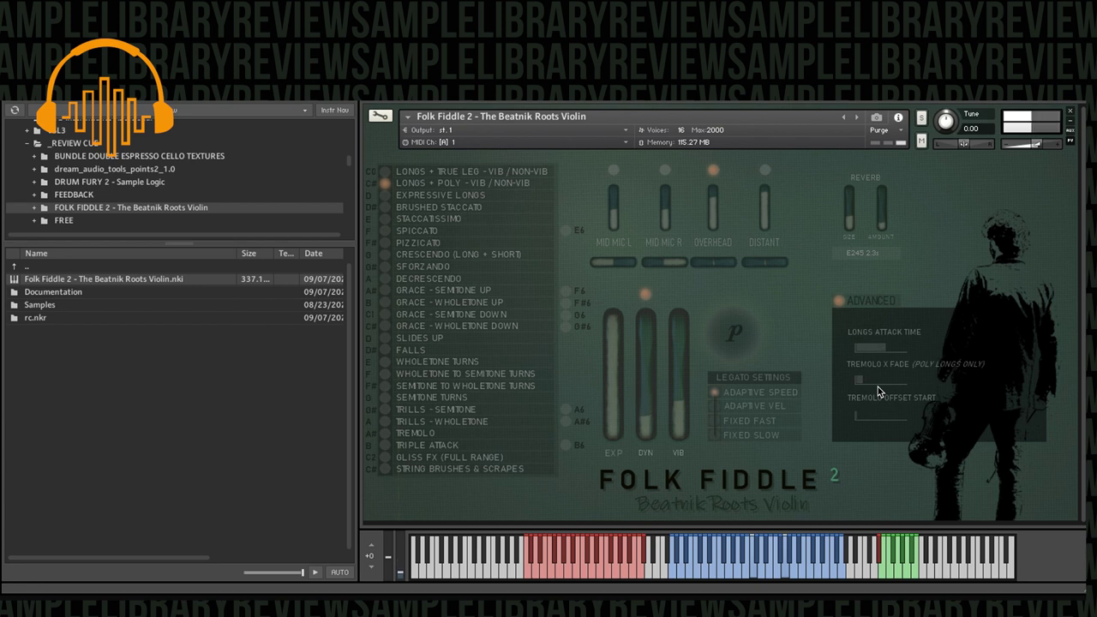
Set Tremolo X Fade to Learn MIDI CC# Automation and hide the advanced panel.
{"action": "right_click", "coordinate": [874, 385]}
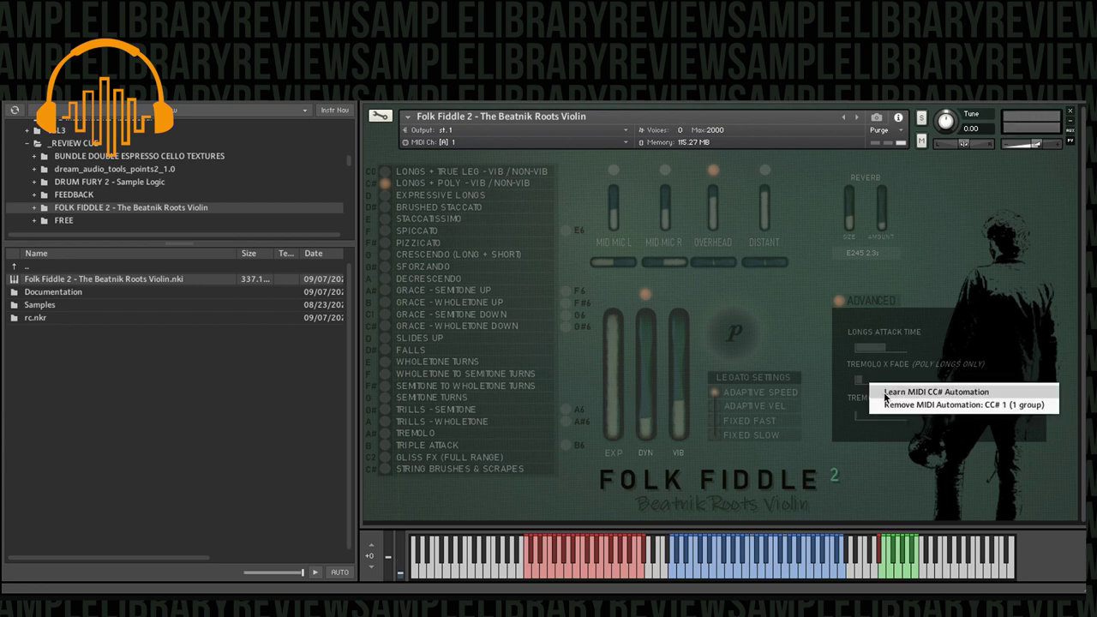
{"action": "left_click", "coordinate": [934, 391]}
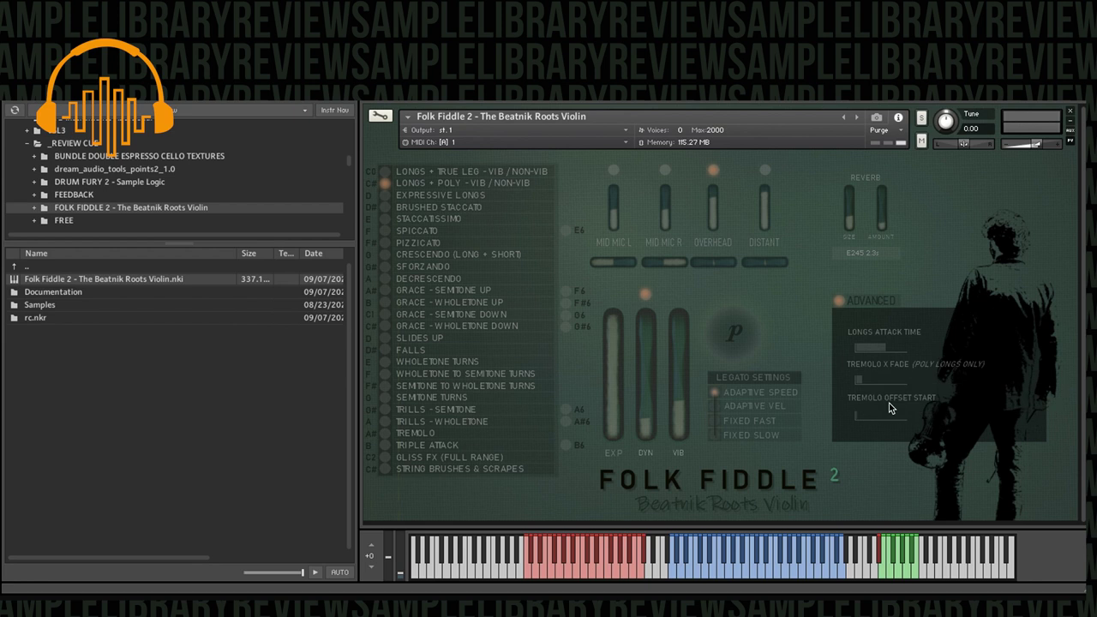
{"action": "left_click", "coordinate": [848, 298]}
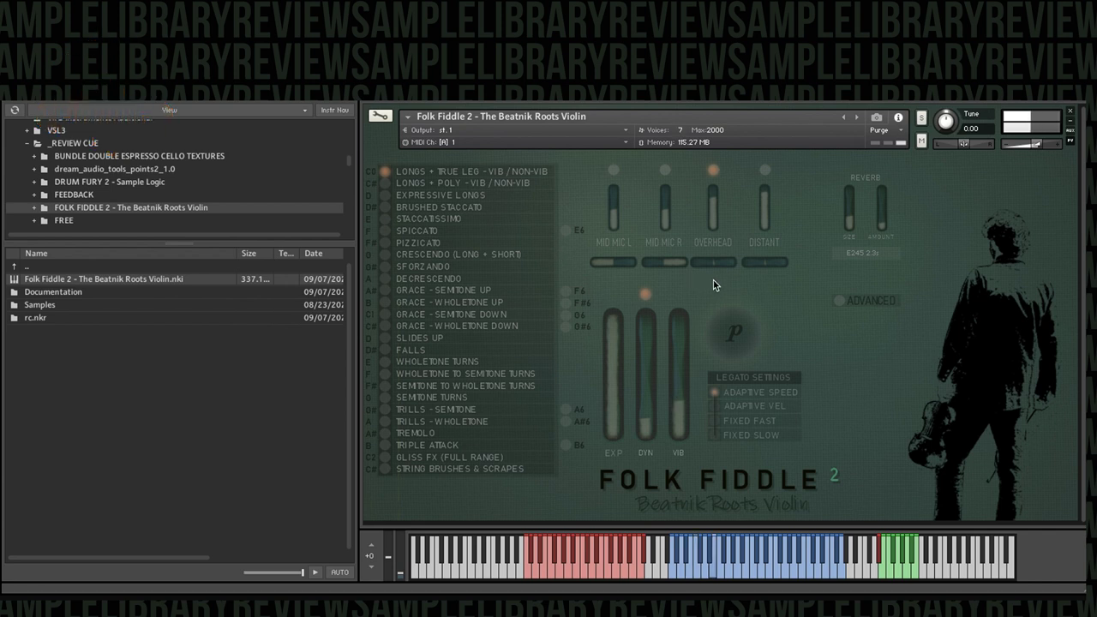
Audition the Super Verb reverb type, then switch it to Concert Hall.
{"action": "left_click", "coordinate": [870, 253]}
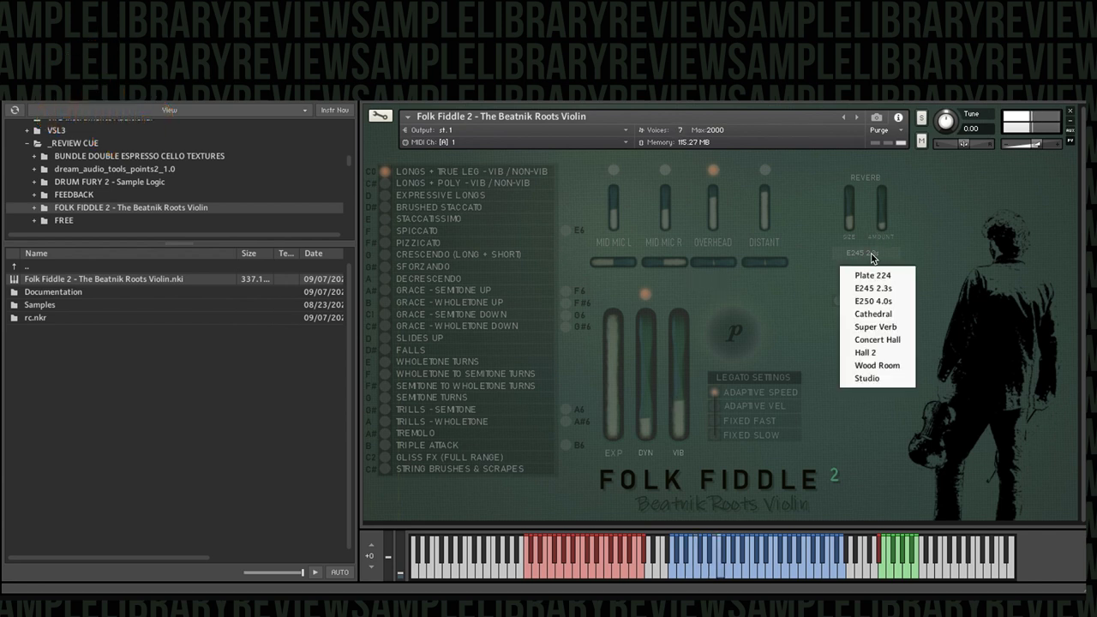
{"action": "left_click", "coordinate": [881, 327]}
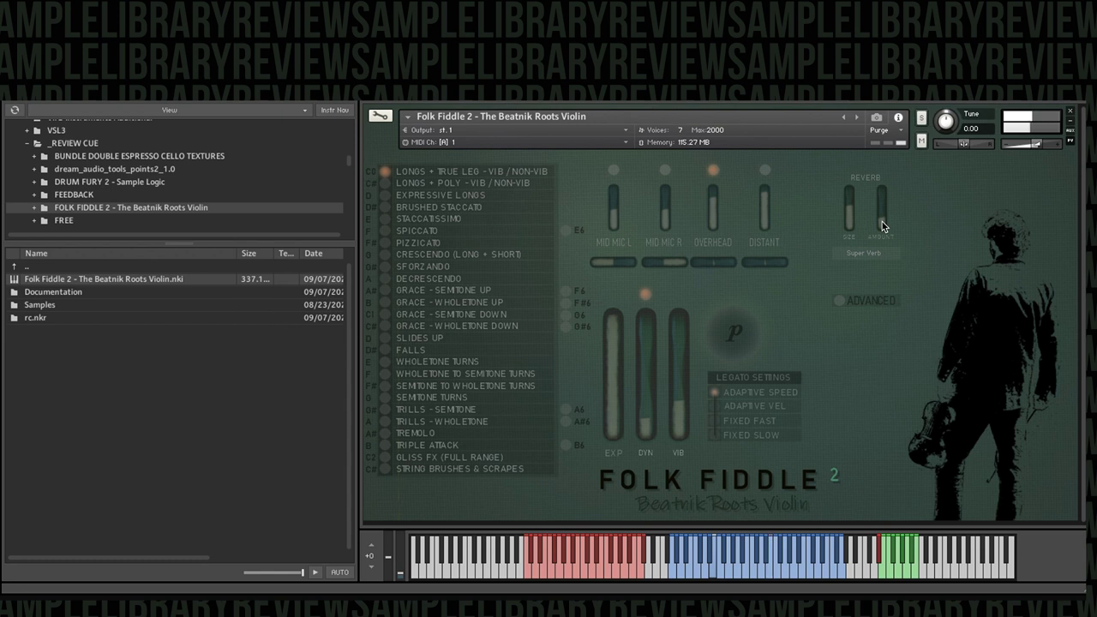
{"action": "left_click", "coordinate": [868, 254]}
{"action": "left_click", "coordinate": [887, 338]}
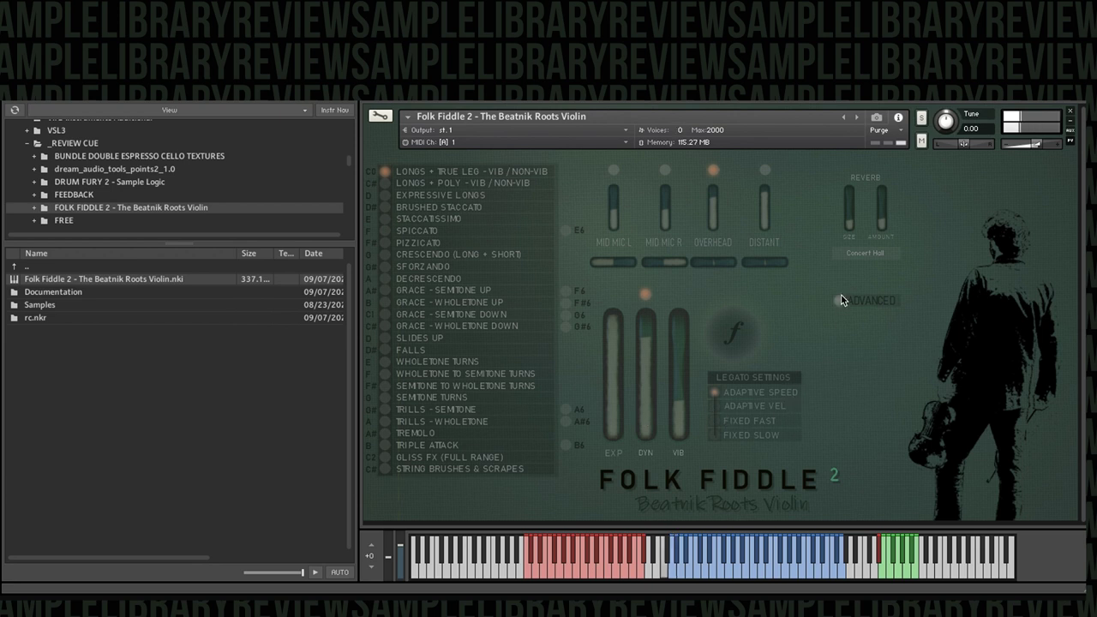
Try the Hall 2 reverb type, then settle on Wood Room.
{"action": "left_click", "coordinate": [874, 250]}
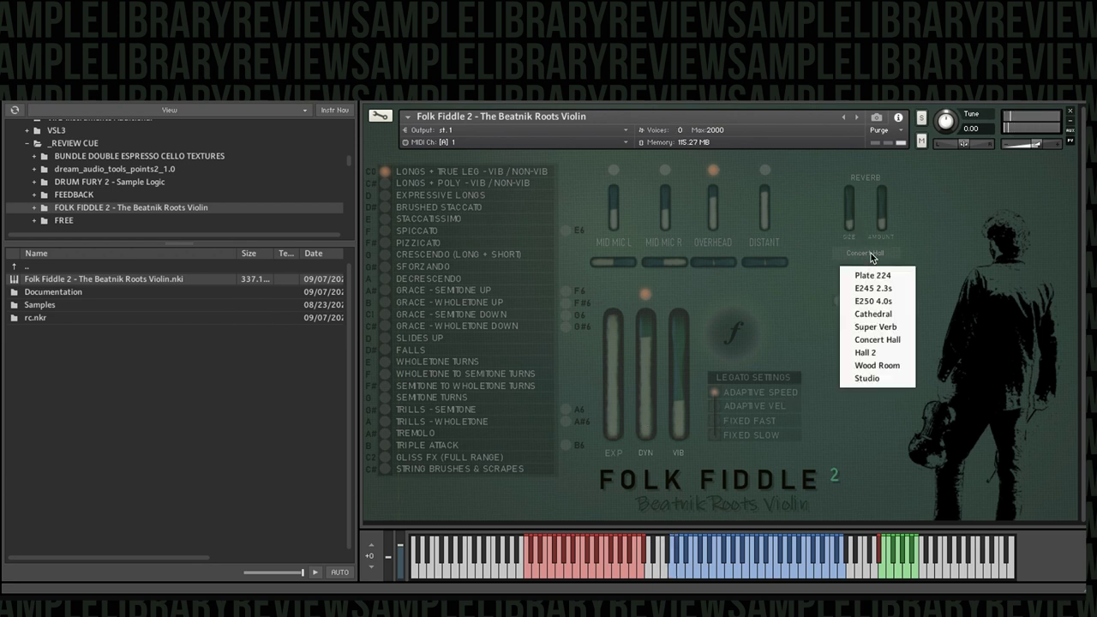
{"action": "left_click", "coordinate": [881, 356]}
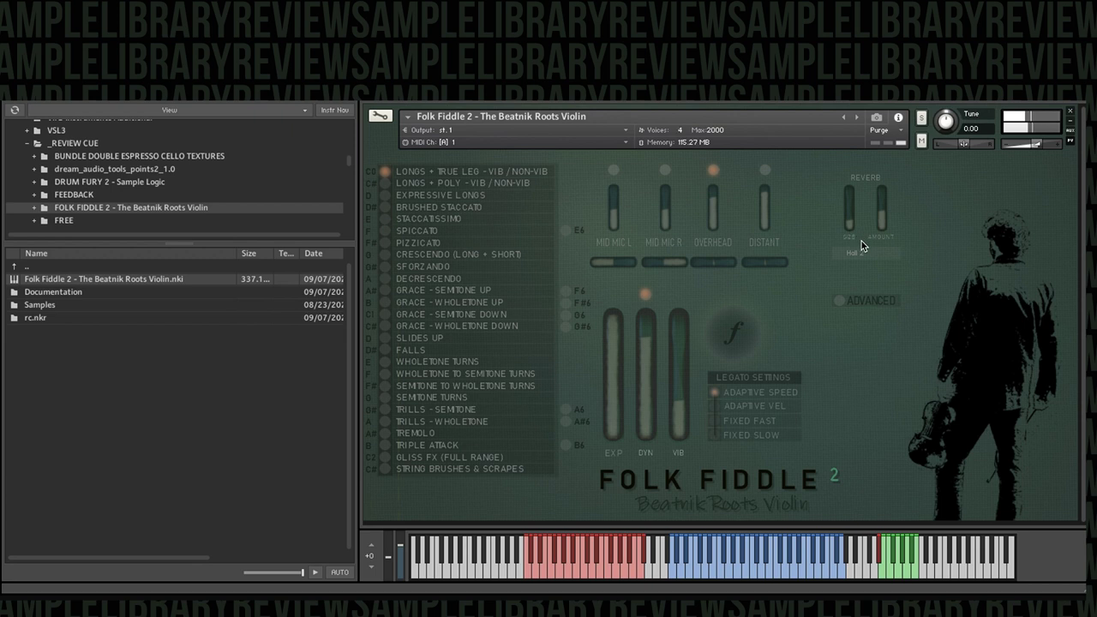
{"action": "left_click", "coordinate": [855, 253]}
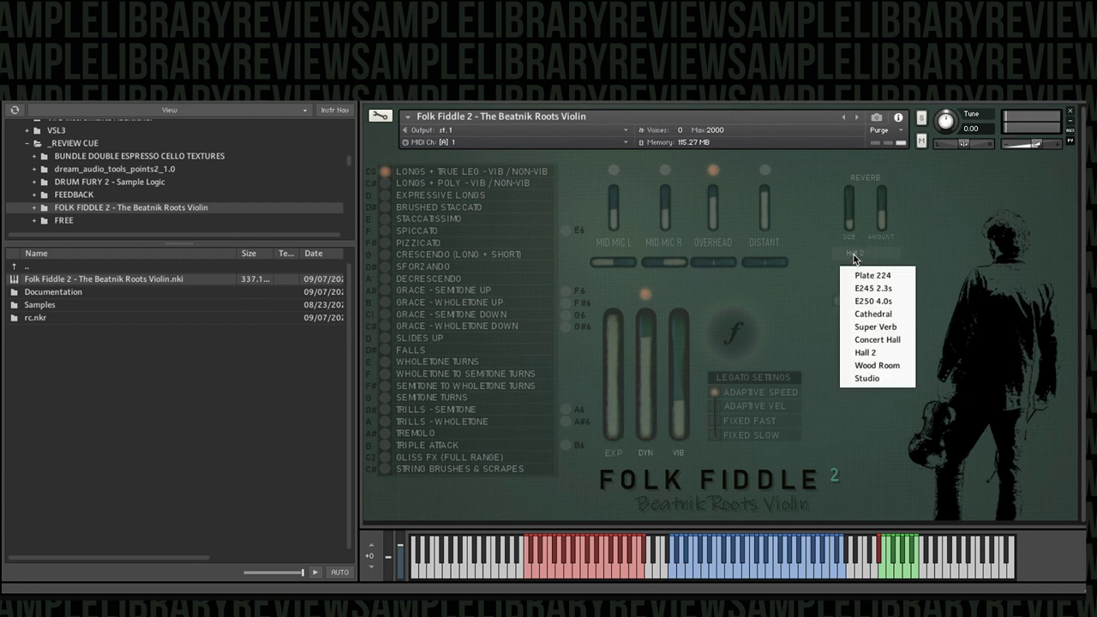
{"action": "left_click", "coordinate": [874, 365]}
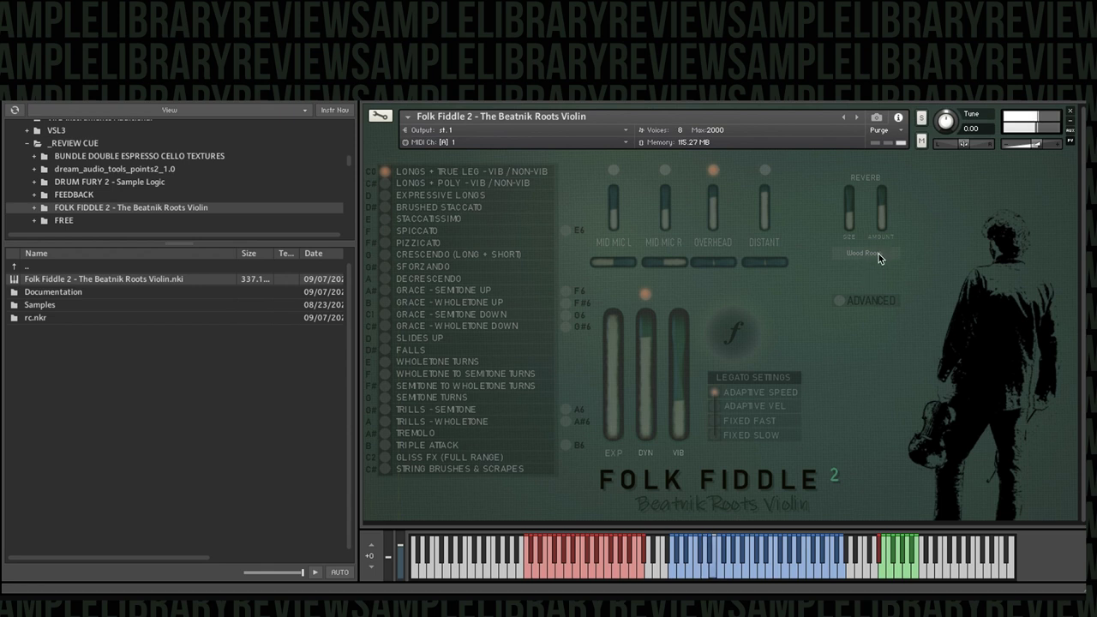
Cycle the reverb through Studio and Plate 224, ending on E250 4.0s.
{"action": "left_click", "coordinate": [878, 254]}
{"action": "left_click", "coordinate": [891, 383]}
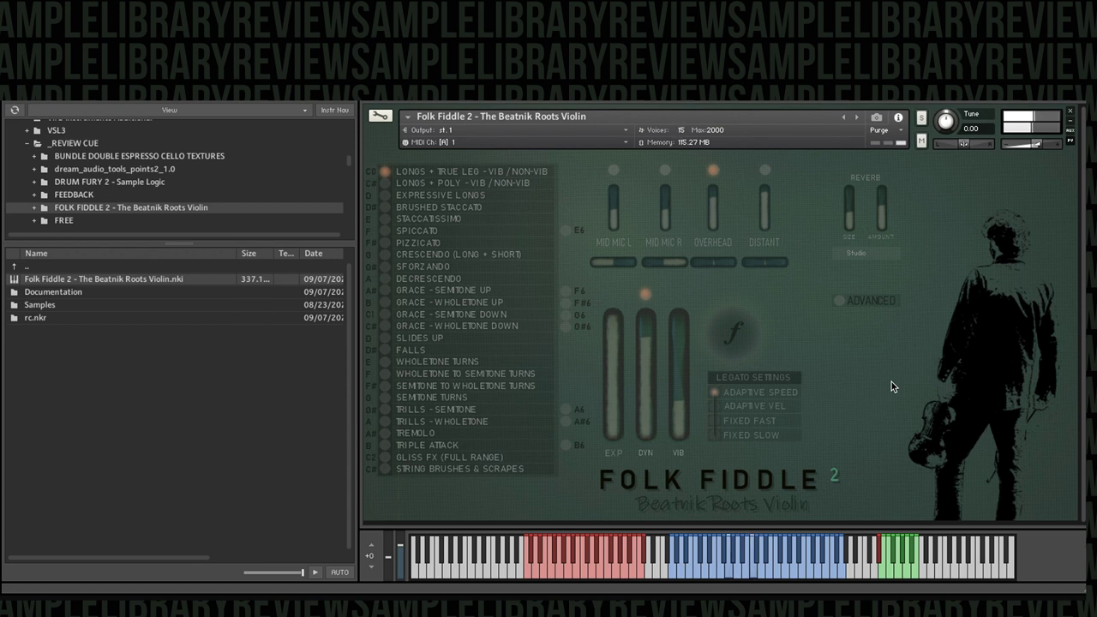
{"action": "left_click", "coordinate": [862, 257]}
{"action": "left_click", "coordinate": [890, 275]}
{"action": "left_click", "coordinate": [876, 255]}
{"action": "left_click", "coordinate": [874, 301]}
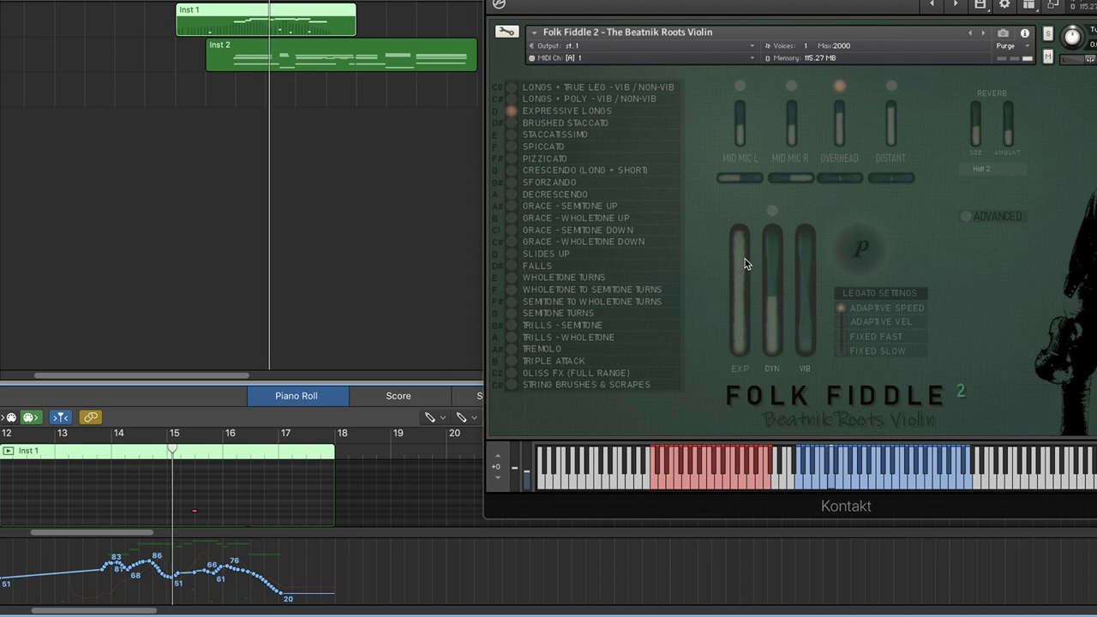
Bring up the MIDI learn options for the EXP expression slider.
{"action": "right_click", "coordinate": [744, 259]}
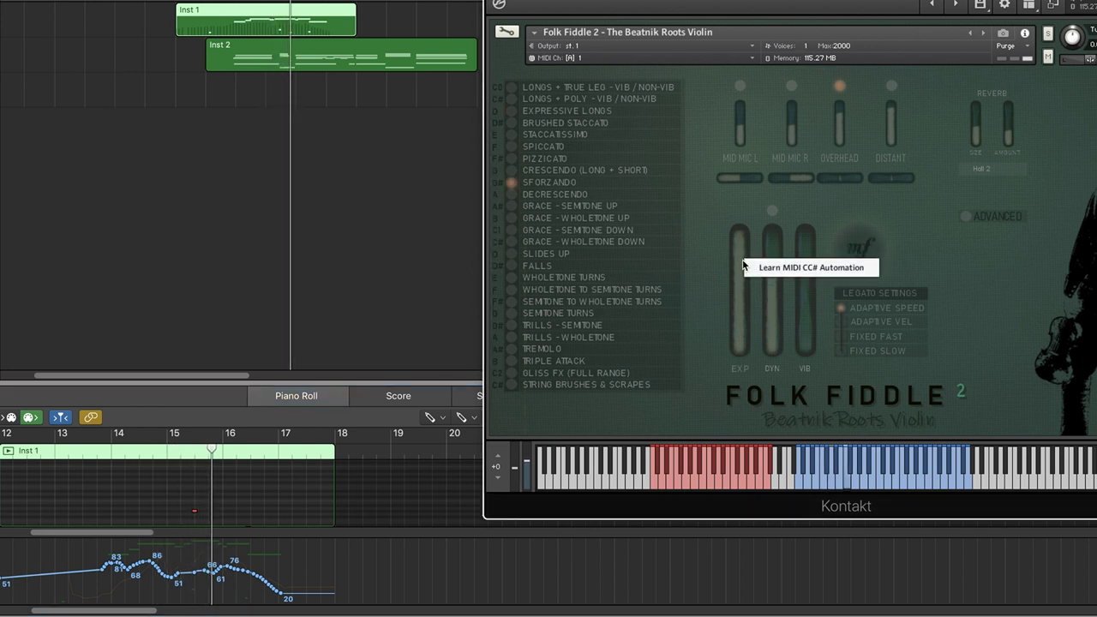